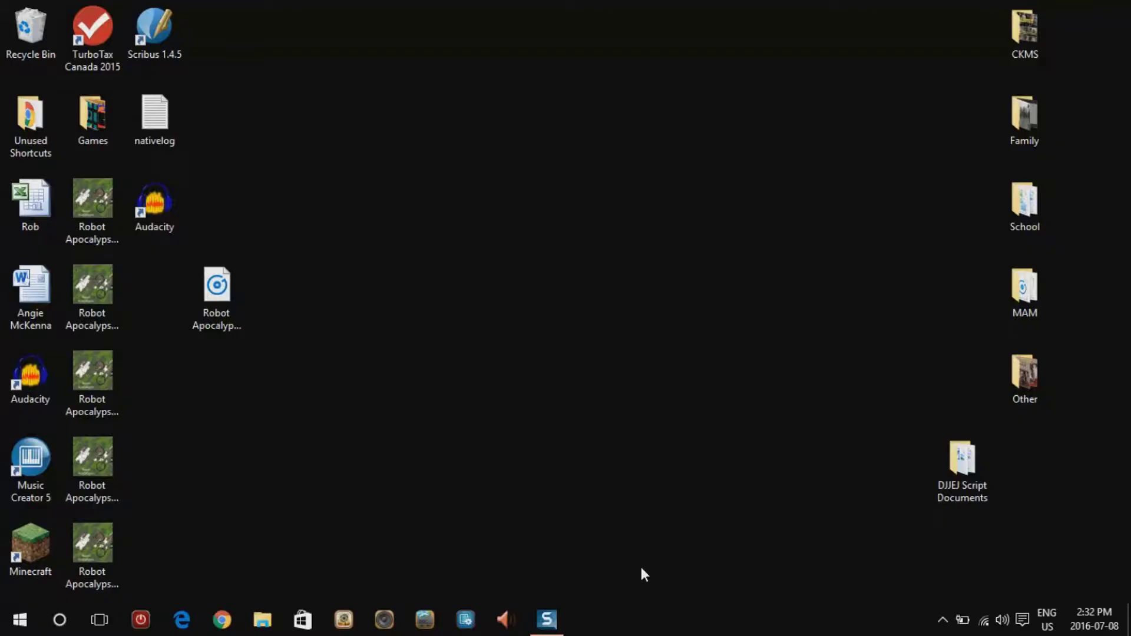
Launch Audacity, choose Microphone (2- USB Audio CODEC) as the recording device and start input monitoring.
{"action": "left_click", "coordinate": [163, 204]}
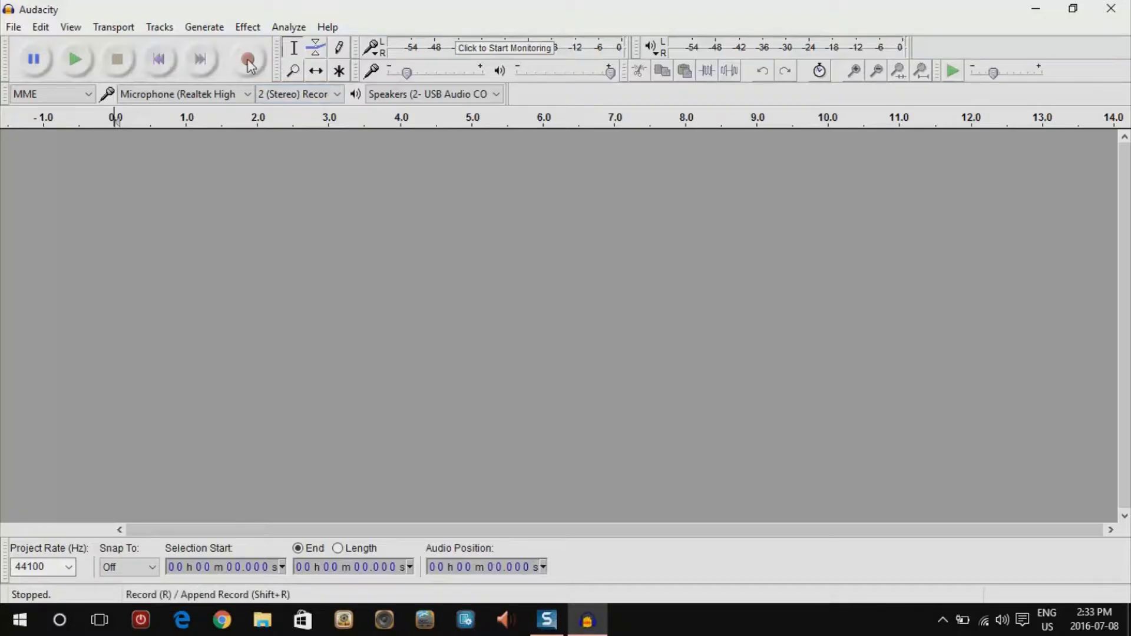
{"action": "left_click", "coordinate": [243, 94]}
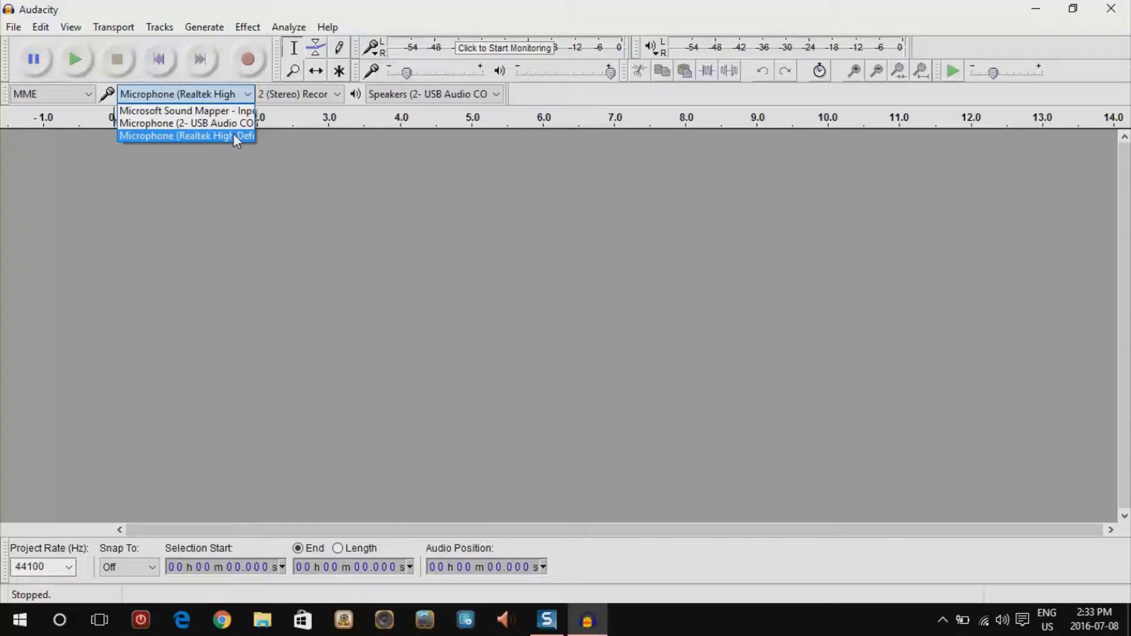
{"action": "left_click", "coordinate": [221, 123]}
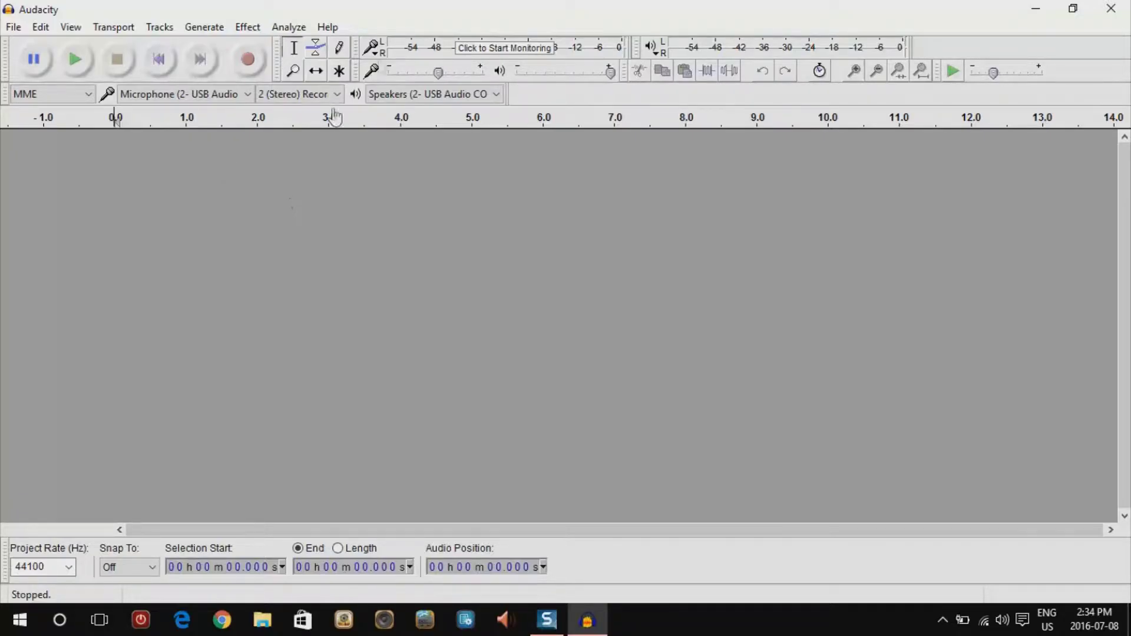
{"action": "left_click", "coordinate": [510, 53]}
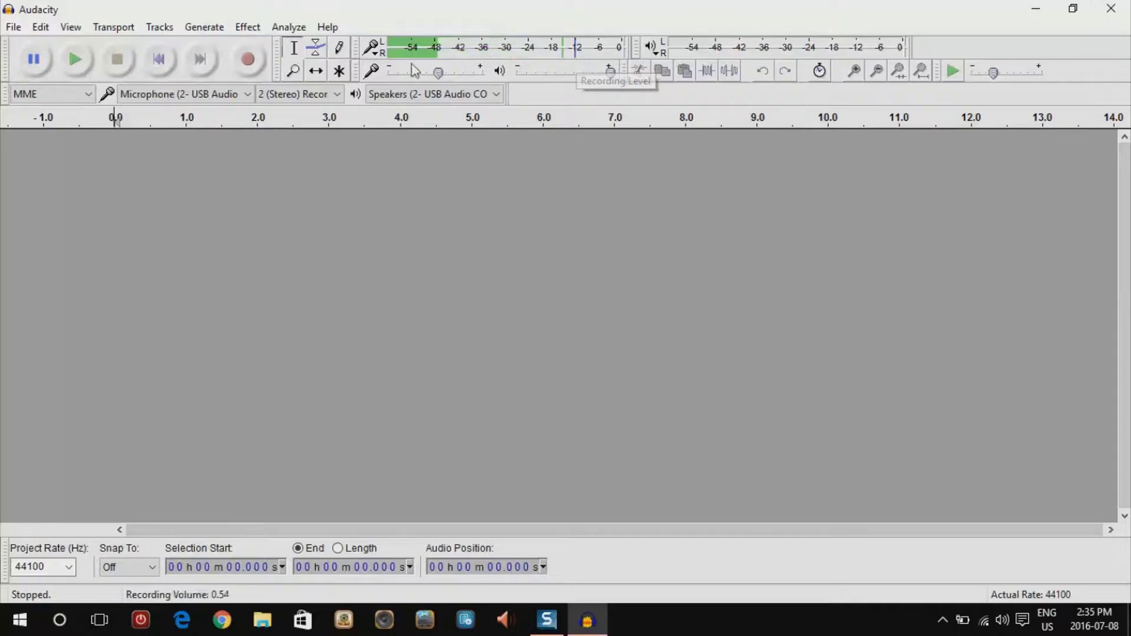
Record about 1 minute 13 seconds of speech into a new stereo track, then stop.
{"action": "left_click", "coordinate": [248, 60]}
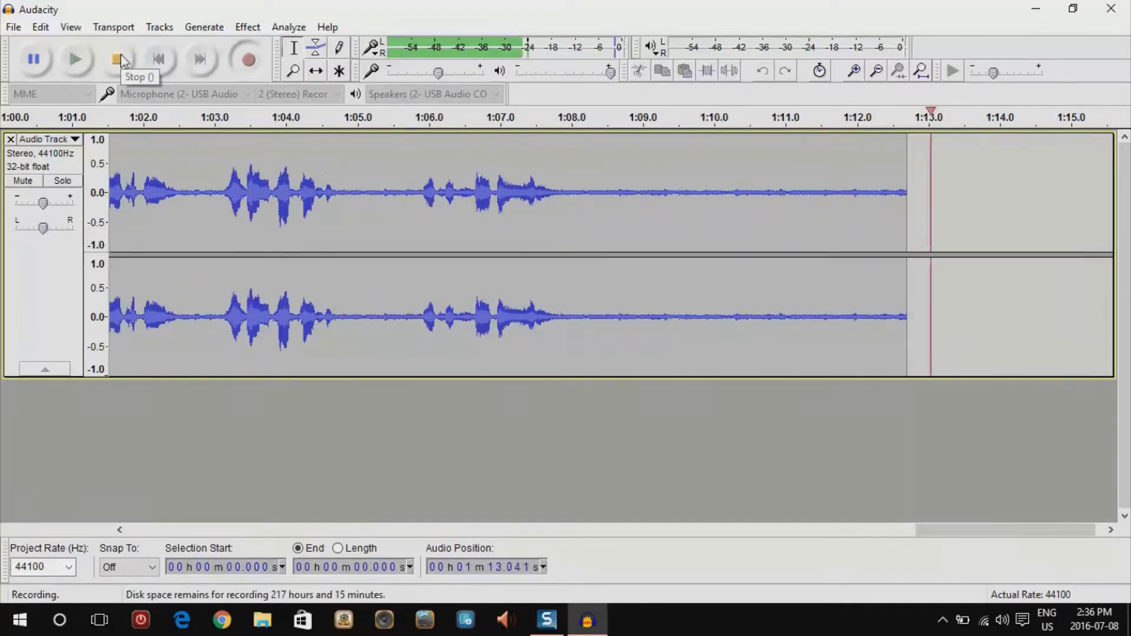
{"action": "left_click", "coordinate": [120, 59]}
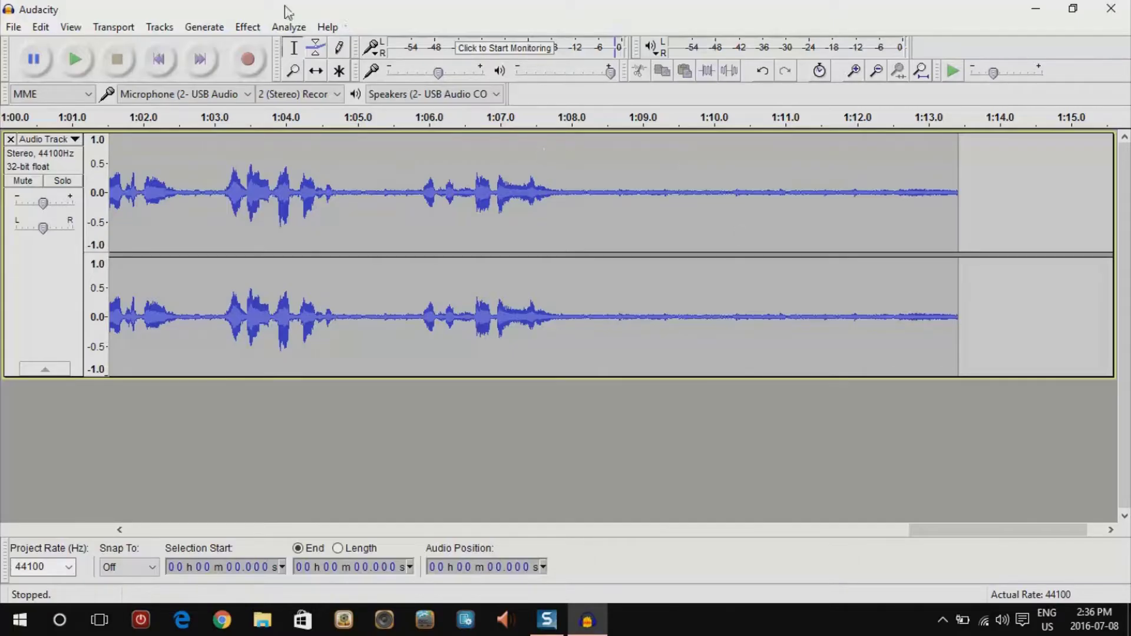
Rewind to the start, route playback to Speakers (Realtek High Definition) and play the recording.
{"action": "left_click", "coordinate": [161, 62]}
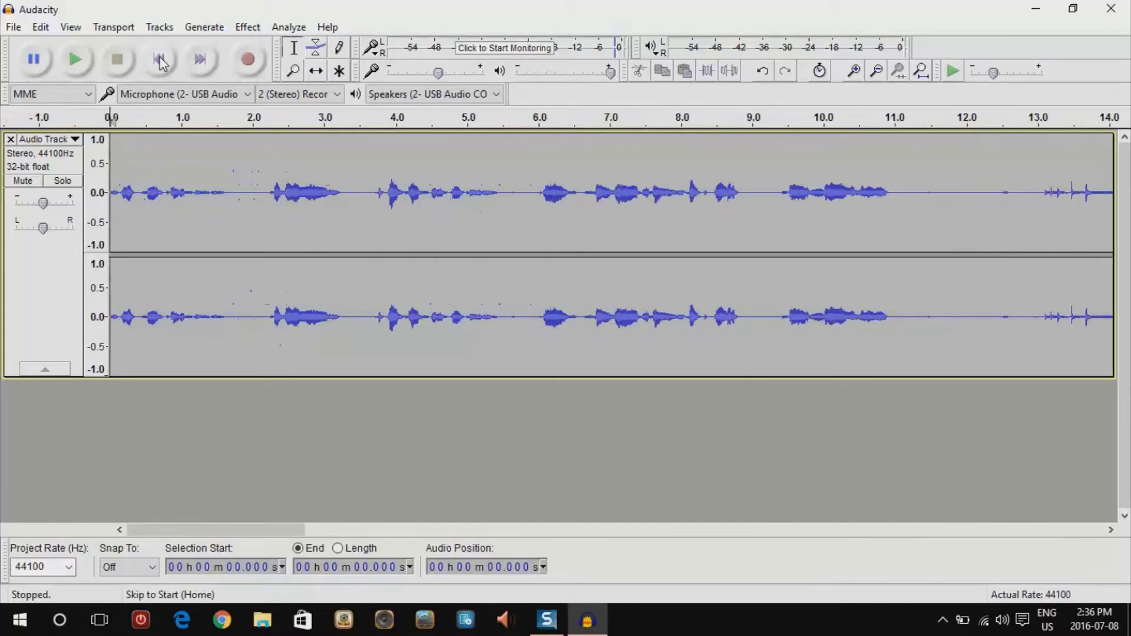
{"action": "left_click", "coordinate": [498, 99]}
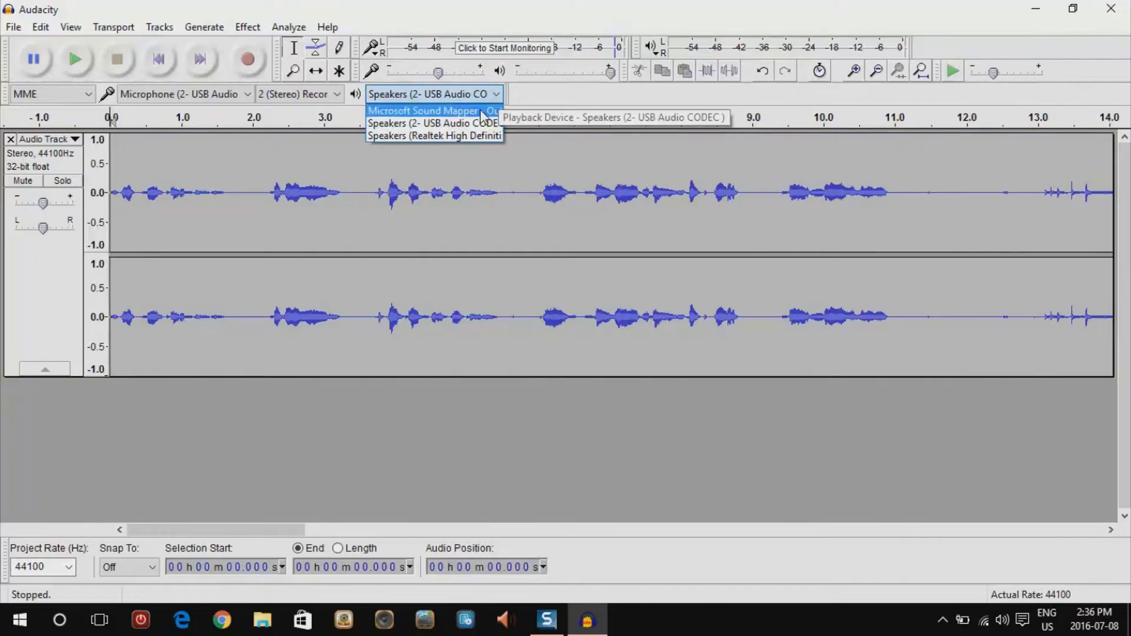
{"action": "left_click", "coordinate": [462, 136]}
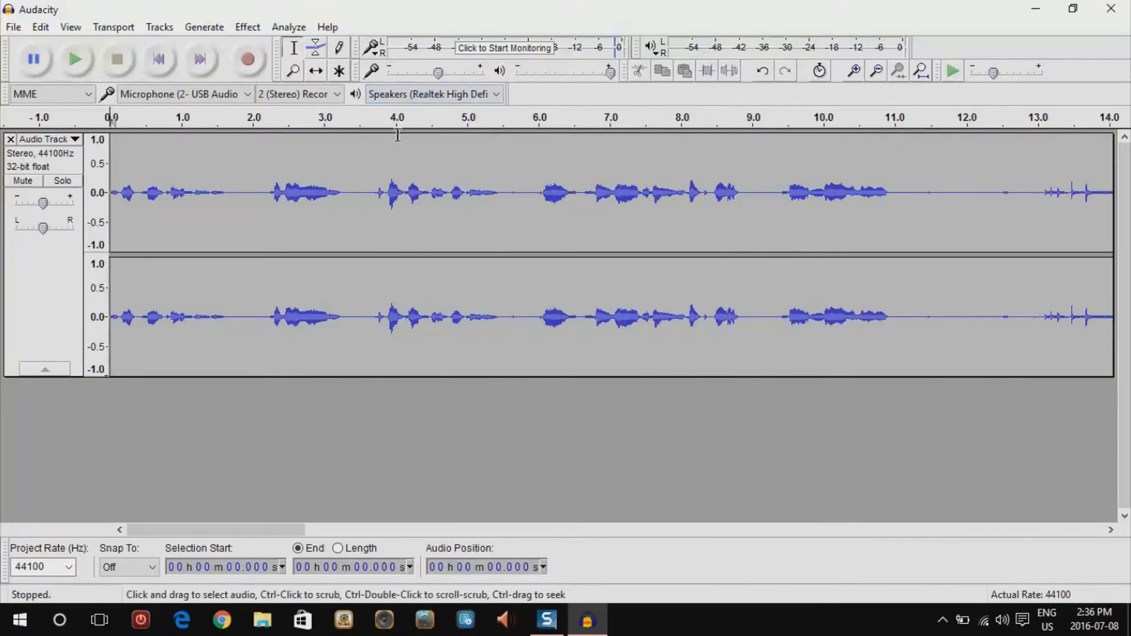
{"action": "left_click", "coordinate": [77, 60]}
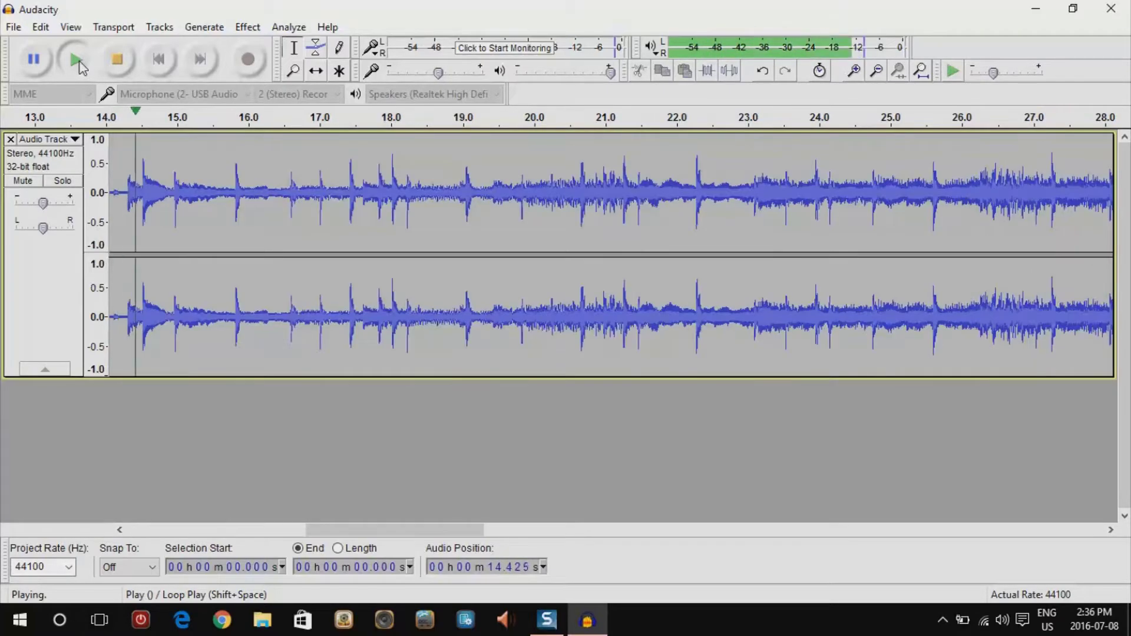
Stop playback and select the opening 13 seconds of the waveform.
{"action": "left_click", "coordinate": [118, 59]}
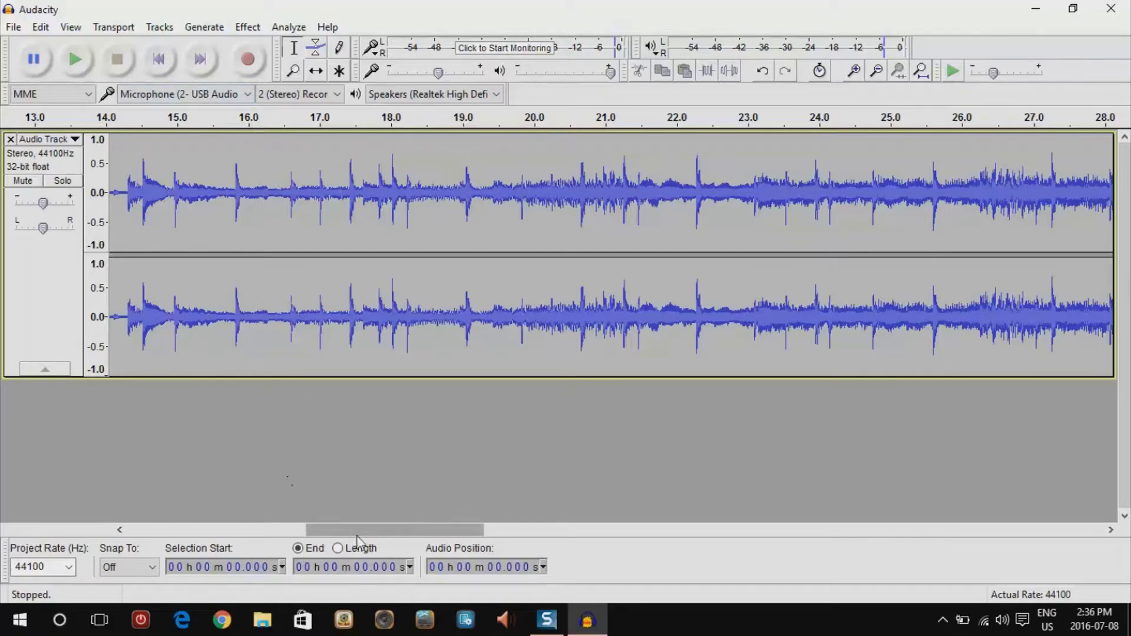
{"action": "left_click_drag", "start_coordinate": [357, 539], "coordinate": [274, 534]}
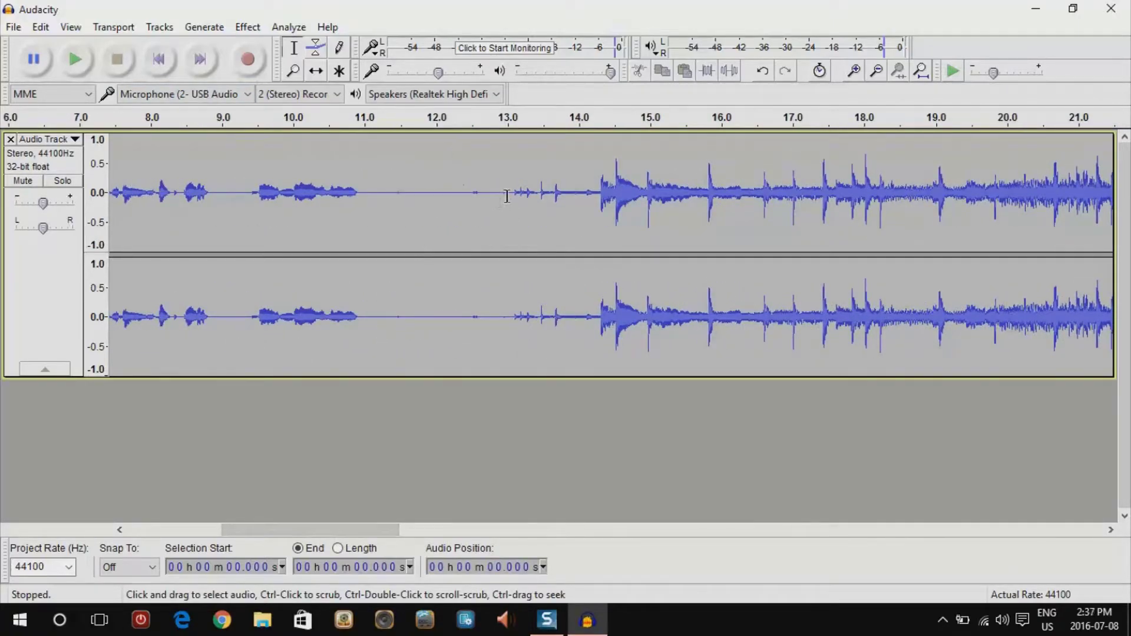
{"action": "left_click_drag", "start_coordinate": [507, 195], "coordinate": [3, 179]}
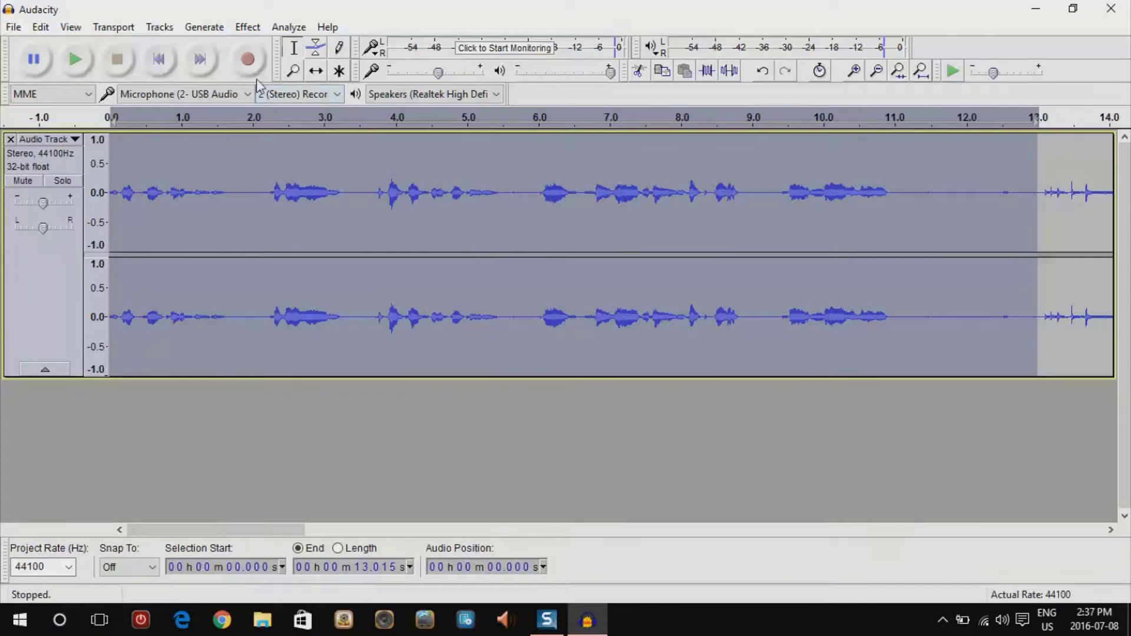
{"action": "left_click", "coordinate": [248, 31]}
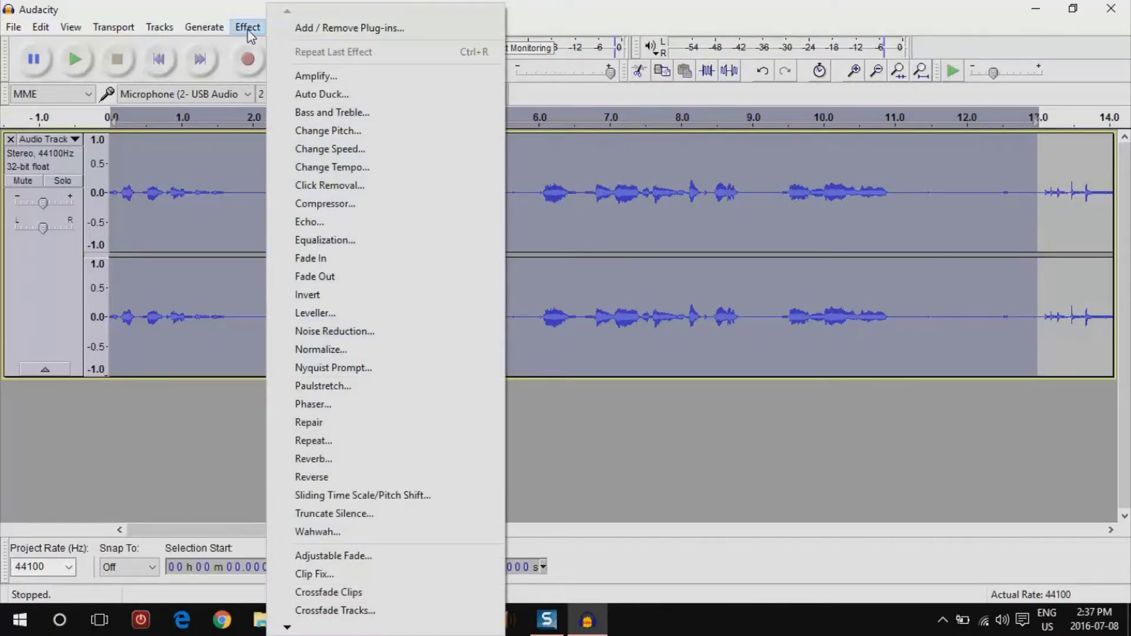
Amplify the selected opening by 11.144 dB and play back the result.
{"action": "left_click", "coordinate": [316, 76]}
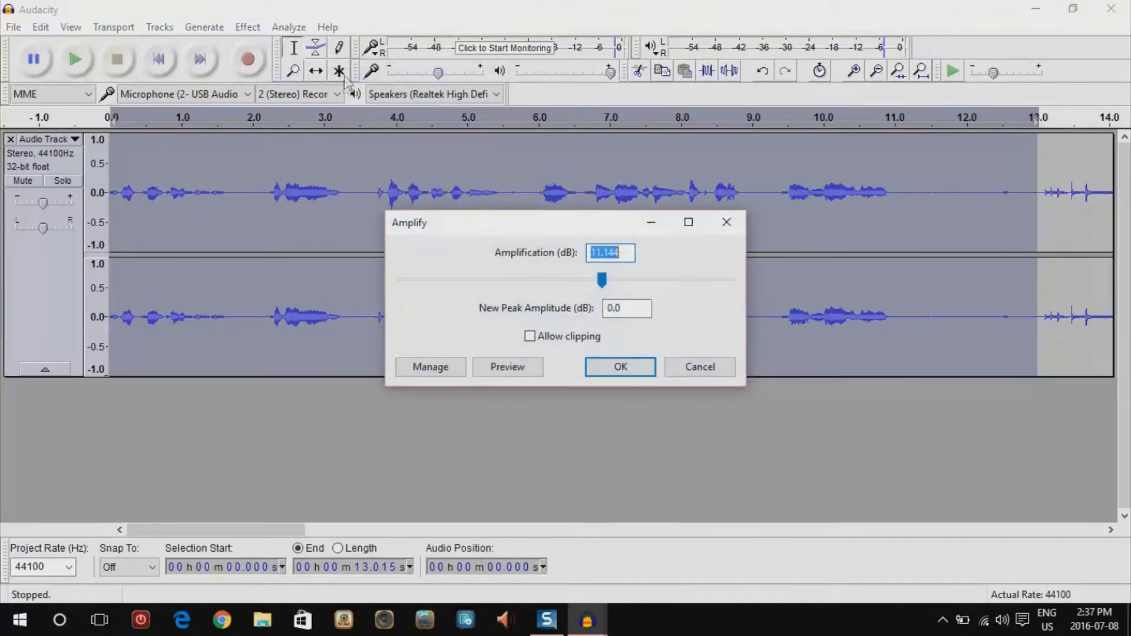
{"action": "left_click", "coordinate": [613, 368]}
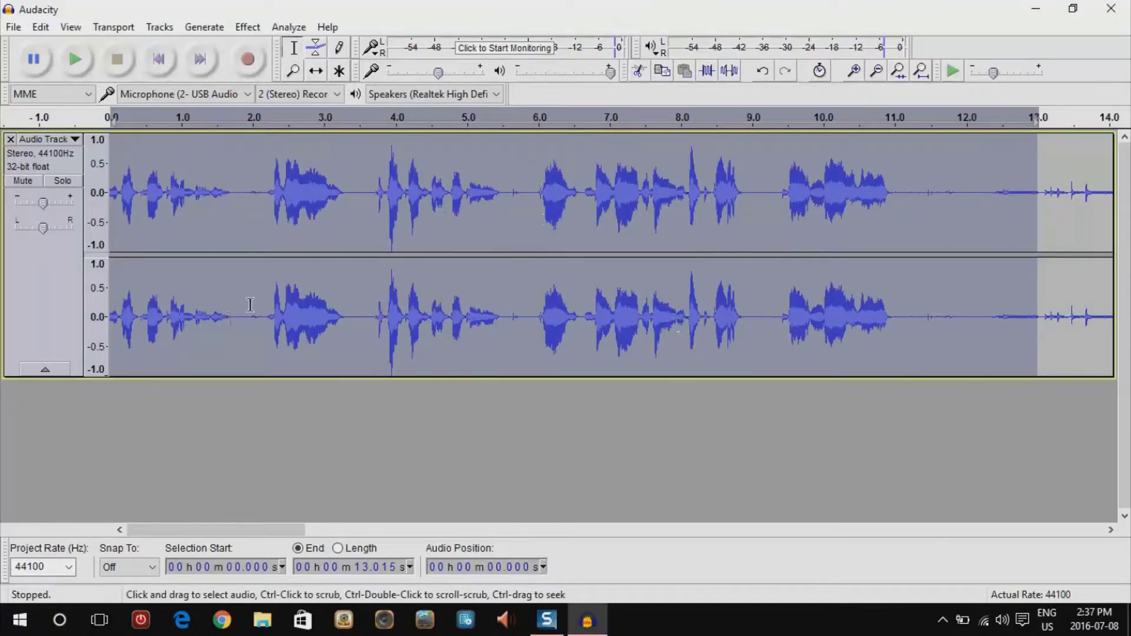
{"action": "left_click", "coordinate": [118, 399]}
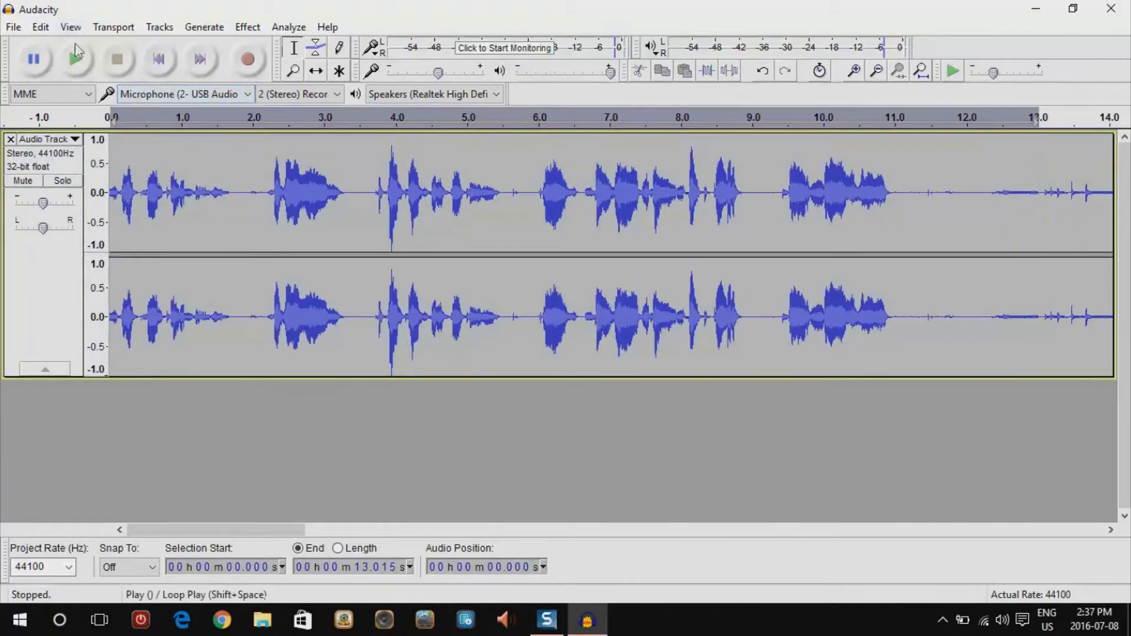
{"action": "left_click", "coordinate": [76, 60]}
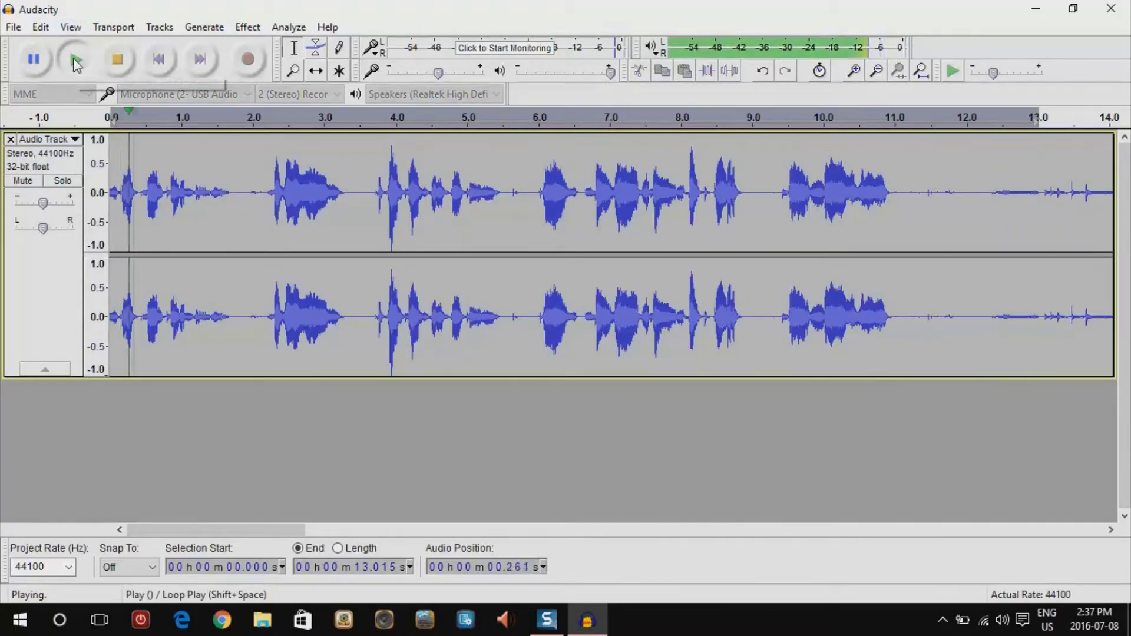
{"action": "left_click", "coordinate": [117, 61]}
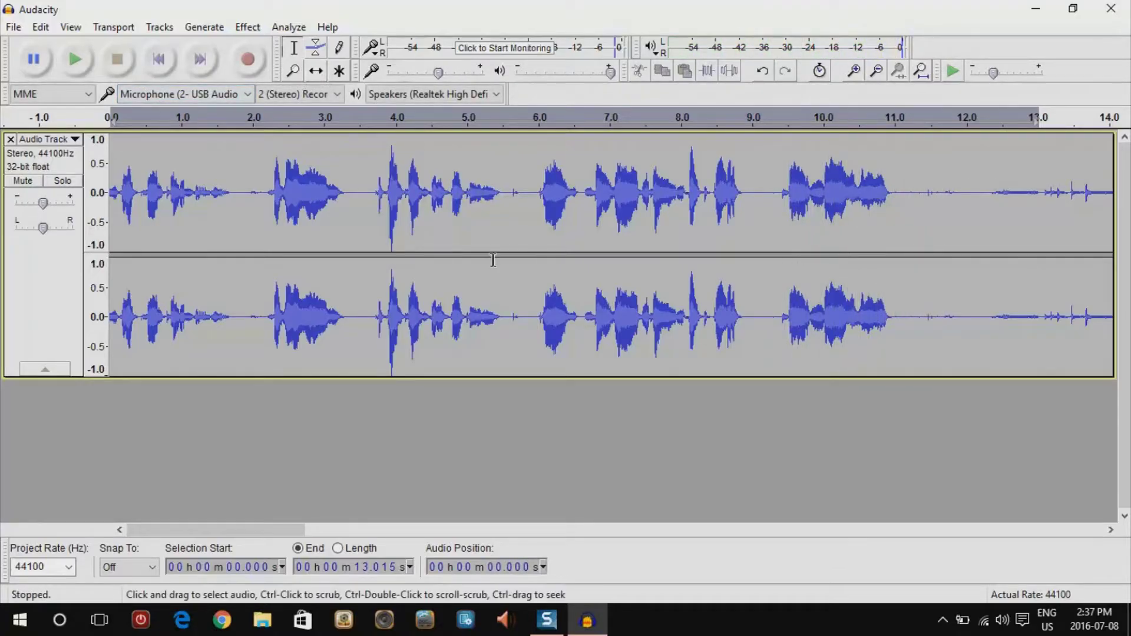
Delete the first 12.2 seconds of the track.
{"action": "left_click_drag", "start_coordinate": [982, 212], "coordinate": [110, 205]}
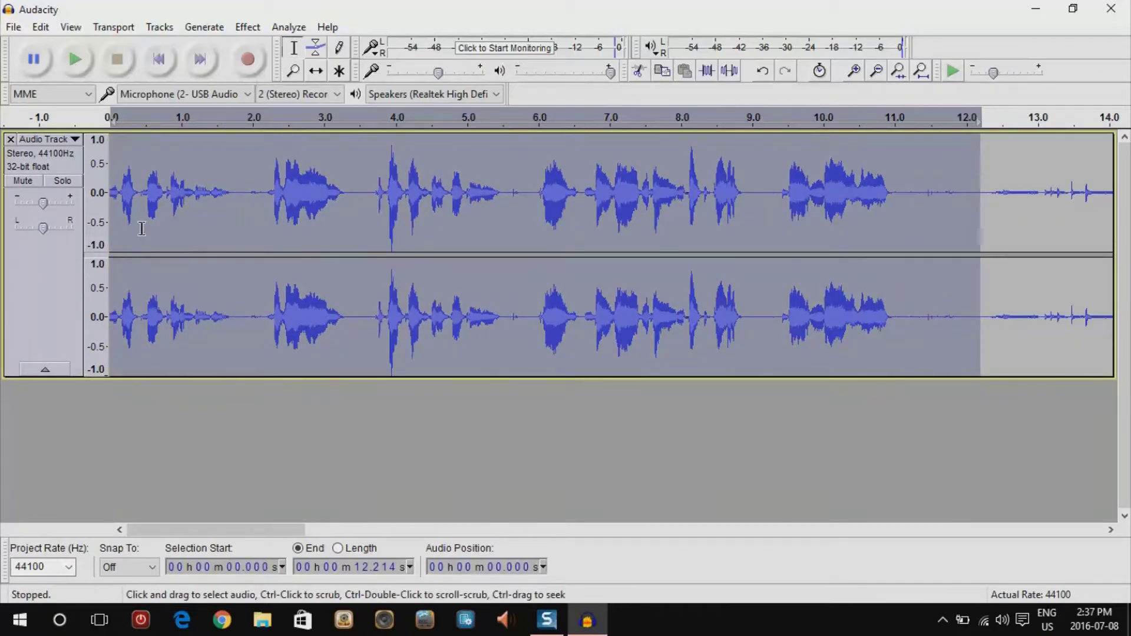
{"action": "key", "text": "Delete"}
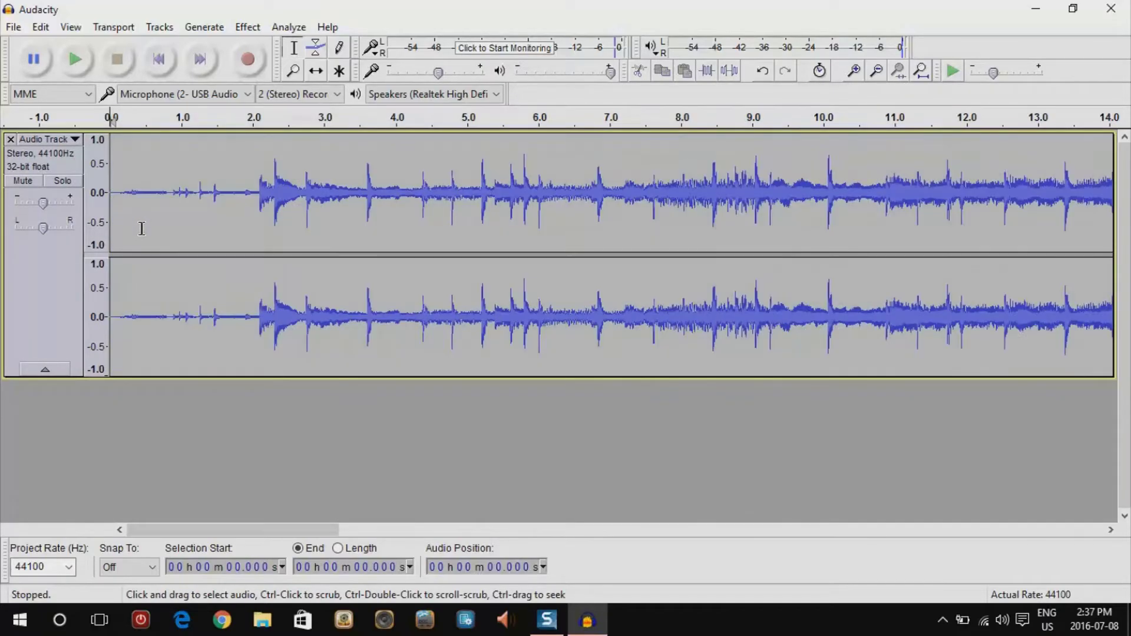
{"action": "left_click", "coordinate": [16, 30]}
Save the project as TEST in Documents > Audacity, then select the first 0.88 seconds.
{"action": "left_click", "coordinate": [85, 146]}
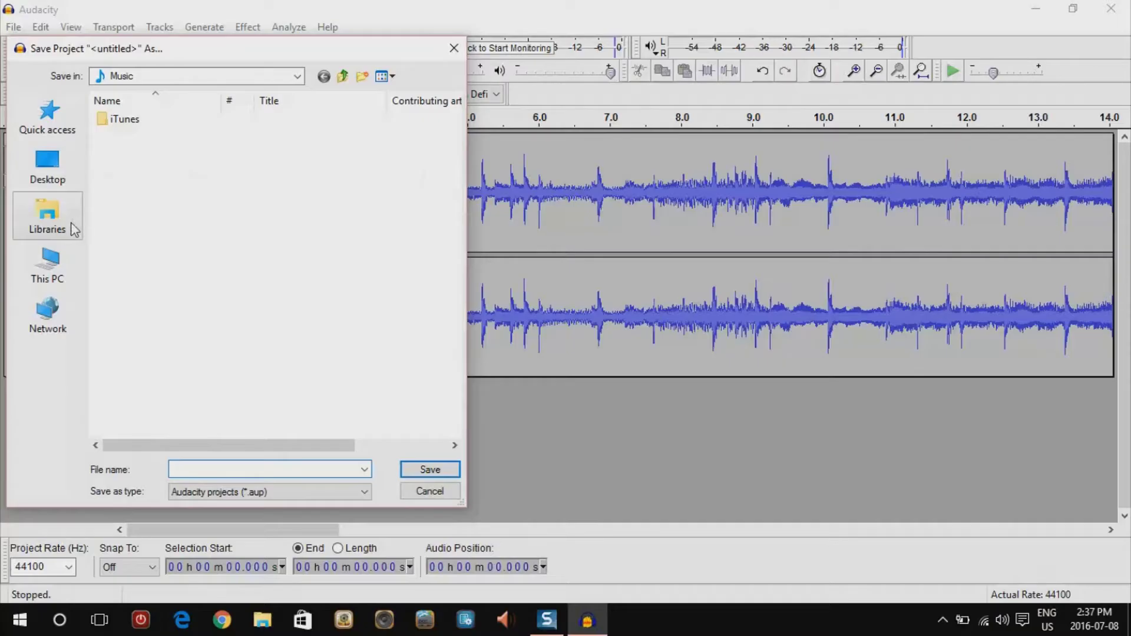
{"action": "left_click", "coordinate": [50, 221]}
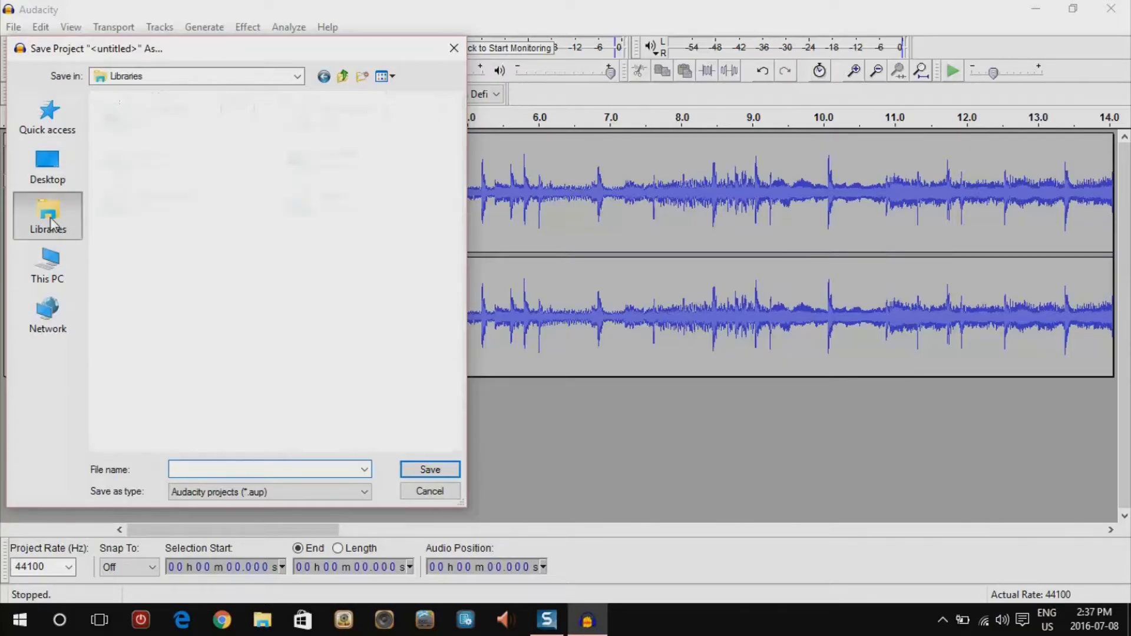
{"action": "double_click", "coordinate": [330, 115]}
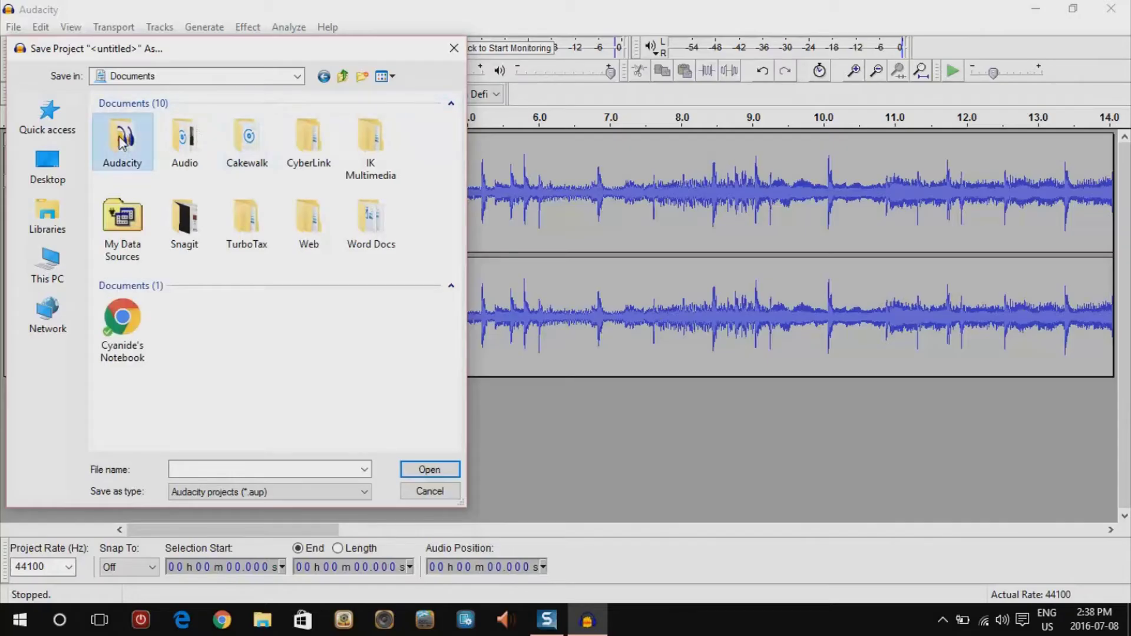
{"action": "double_click", "coordinate": [120, 140]}
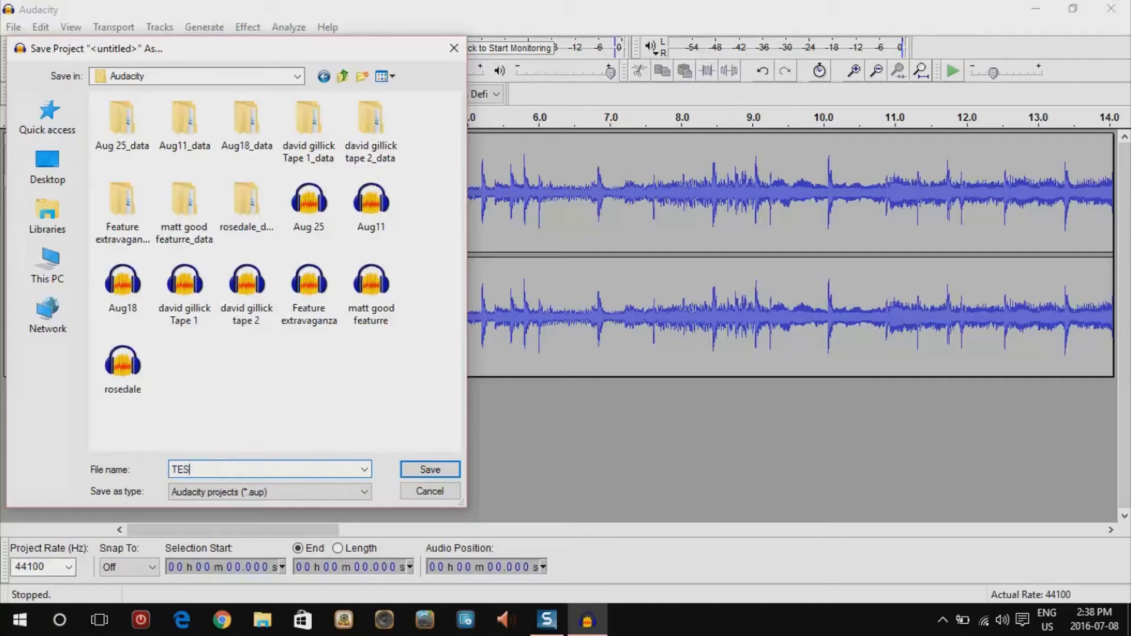
{"action": "left_click", "coordinate": [436, 470]}
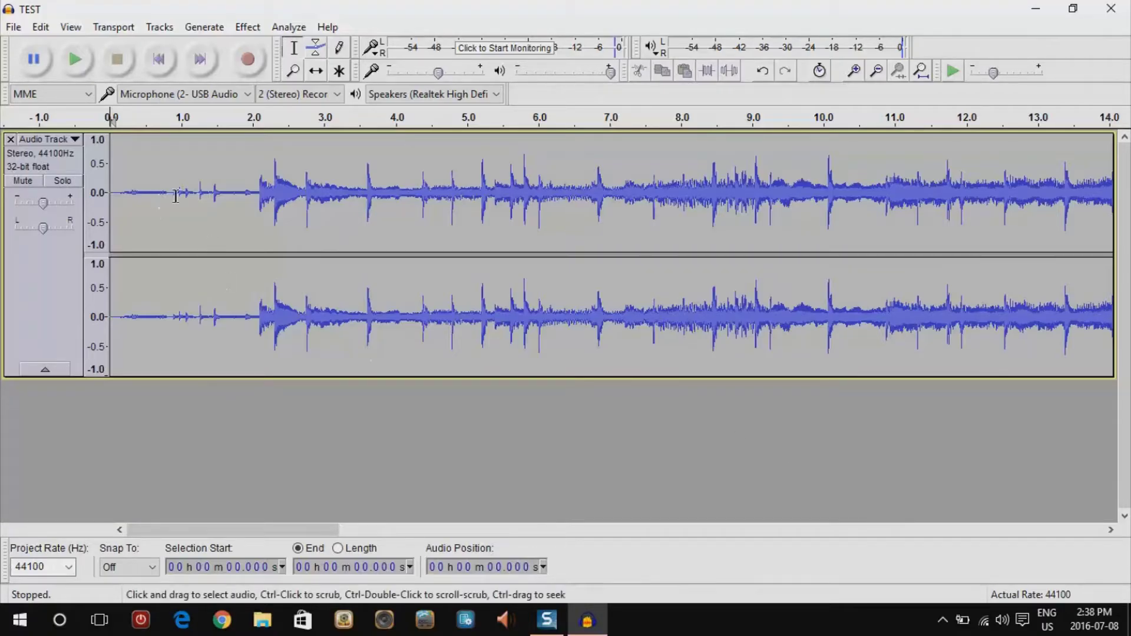
{"action": "left_click_drag", "start_coordinate": [175, 194], "coordinate": [69, 195]}
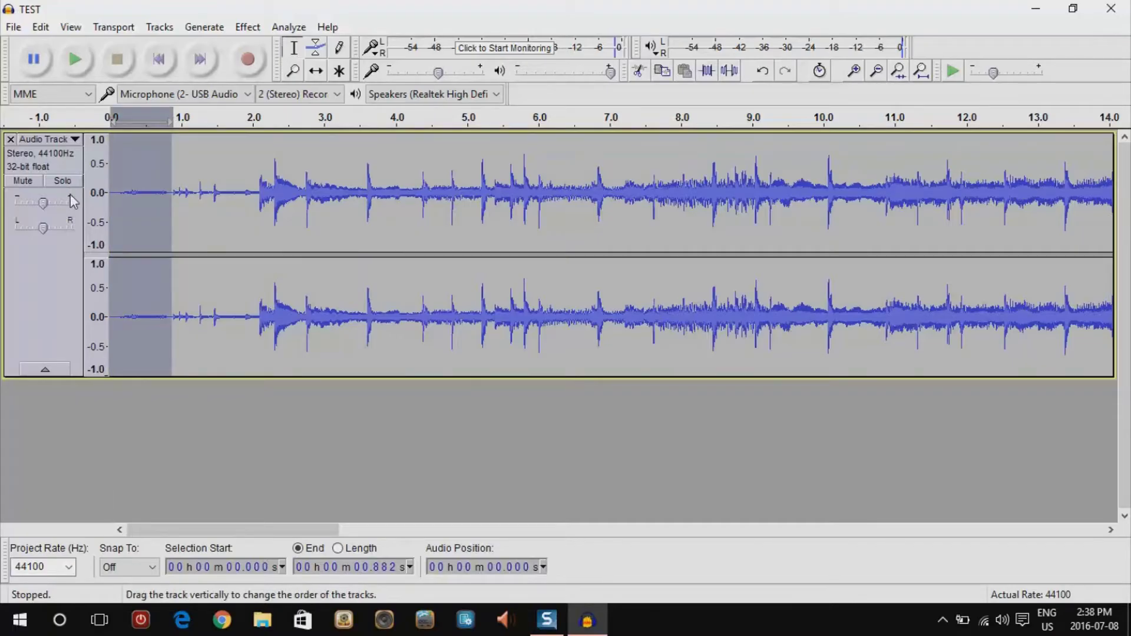
Delete the first 0.88 seconds and set up an MP3 export to Music named Test2, keeping Test.mp3.
{"action": "key", "text": "Delete"}
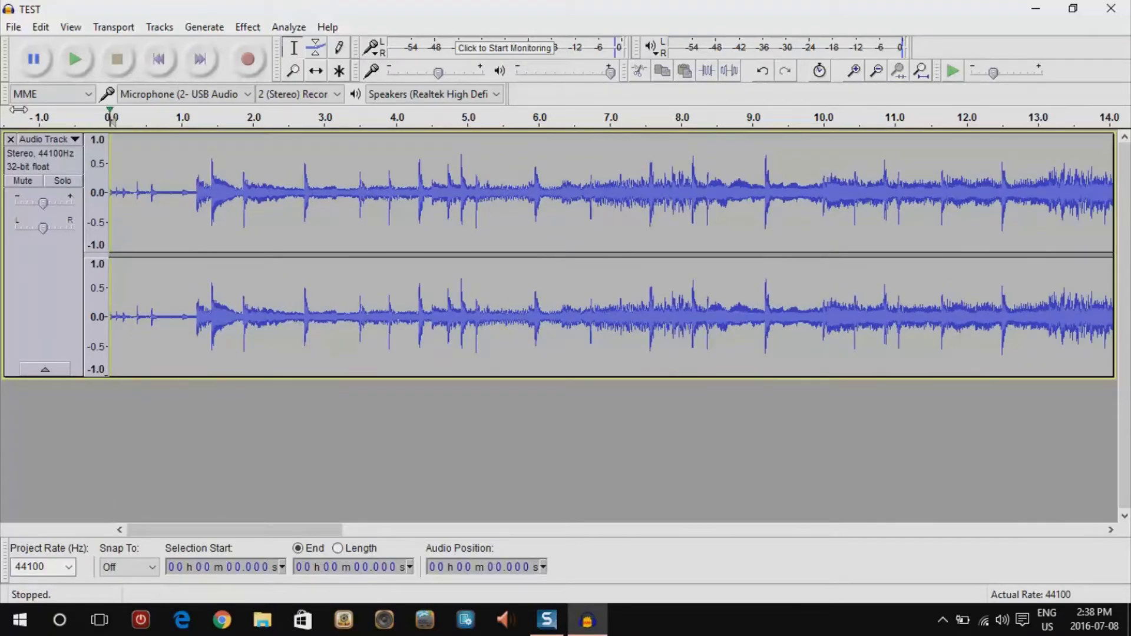
{"action": "left_click", "coordinate": [14, 27]}
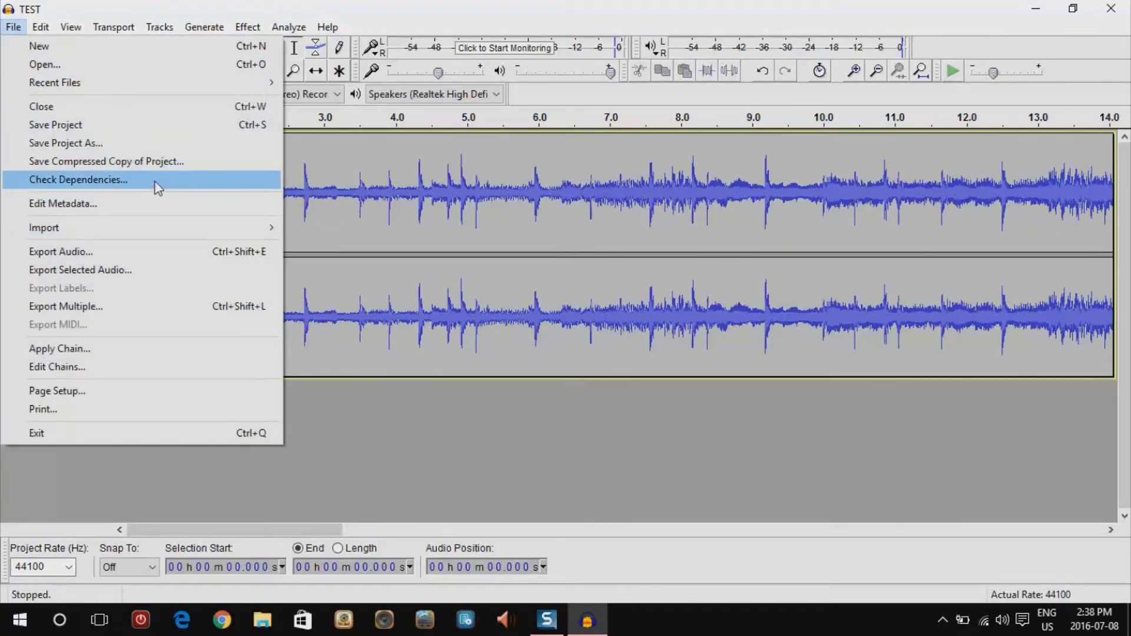
{"action": "left_click", "coordinate": [75, 253]}
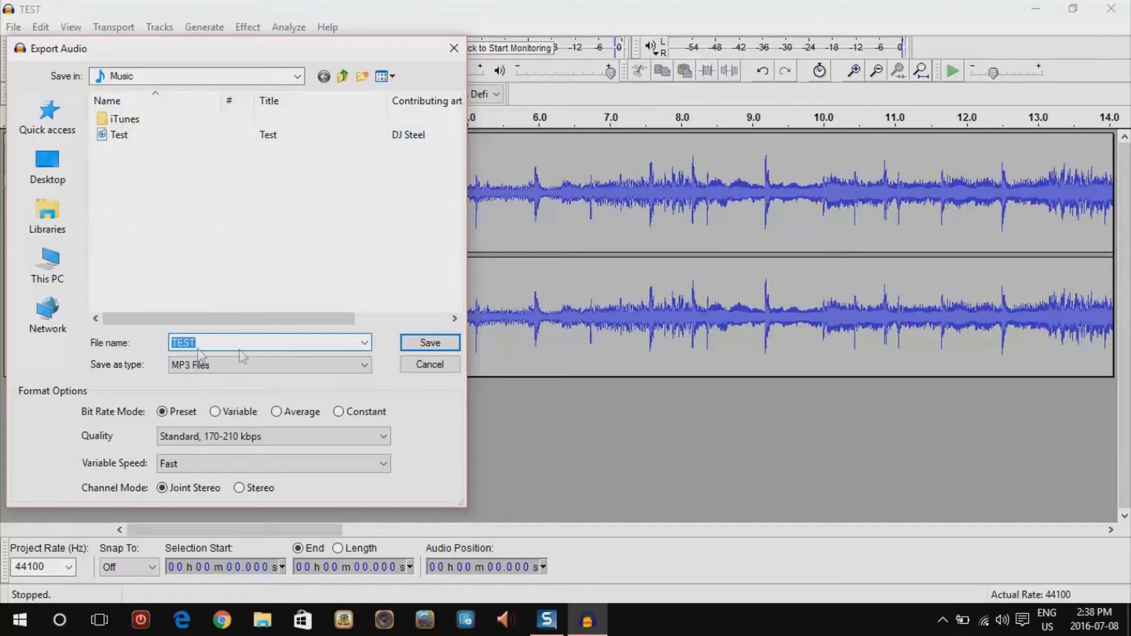
{"action": "left_click", "coordinate": [428, 341]}
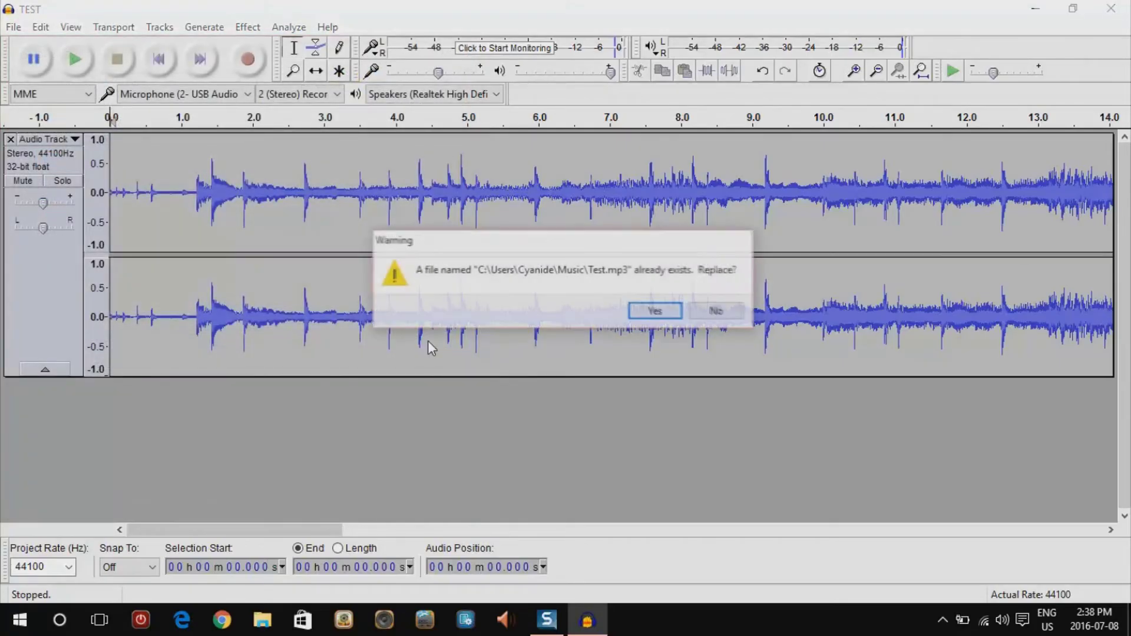
{"action": "left_click", "coordinate": [716, 312]}
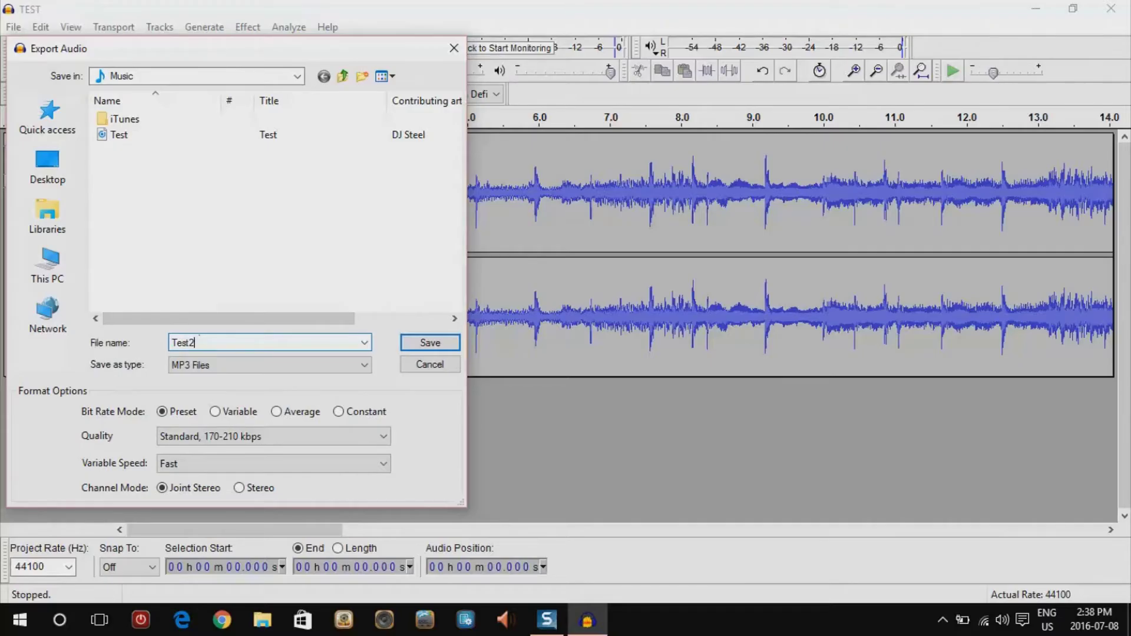
Tag Test2.mp3 with the artist name, track title Podcasting and album How To Video, and export it.
{"action": "left_click", "coordinate": [430, 346]}
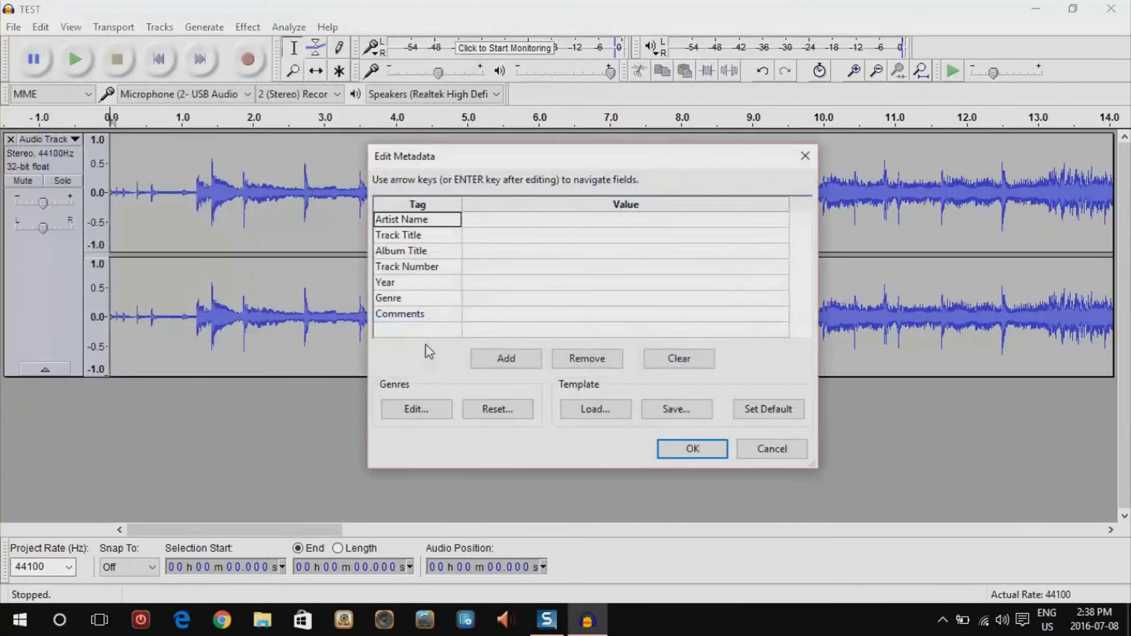
{"action": "key", "text": "Right"}
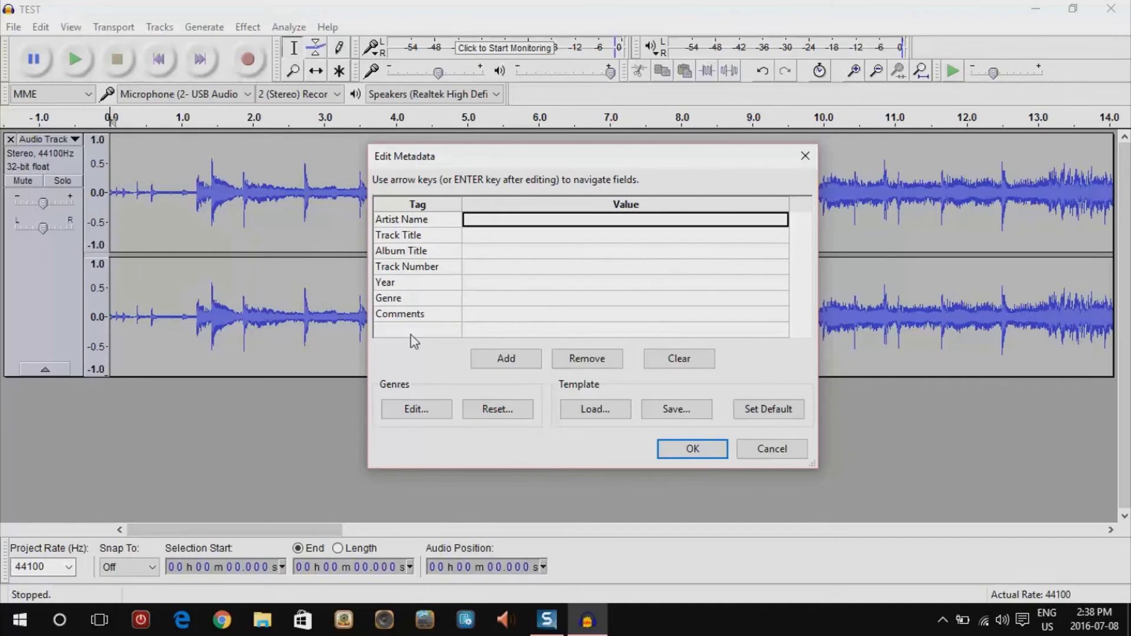
{"action": "type", "text": "Mano A Mano"}
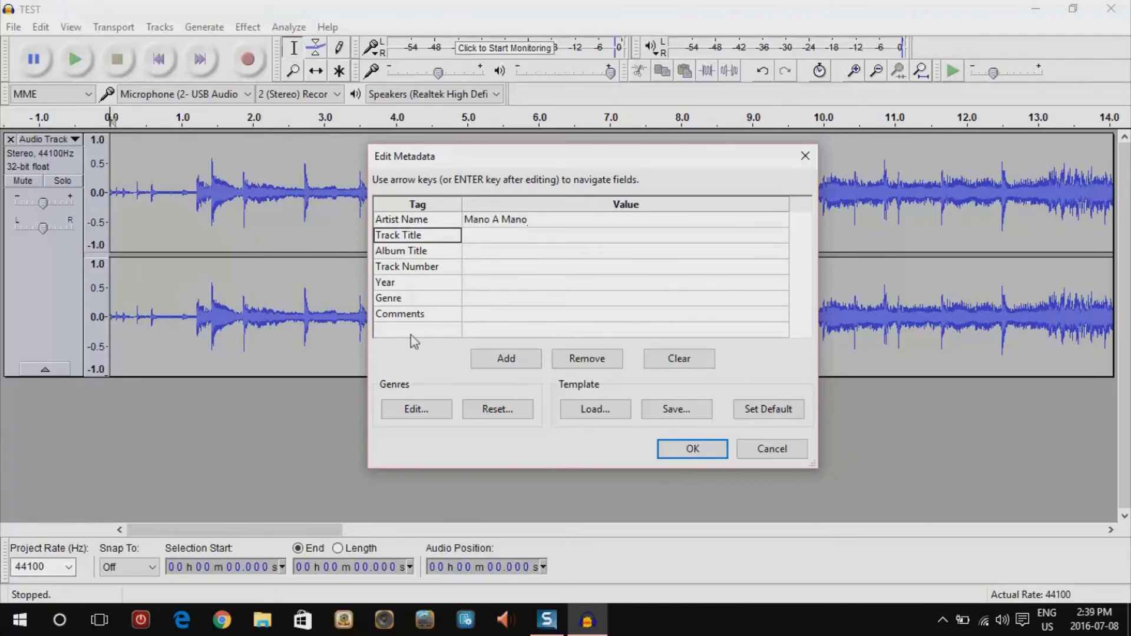
{"action": "key", "text": "Right"}
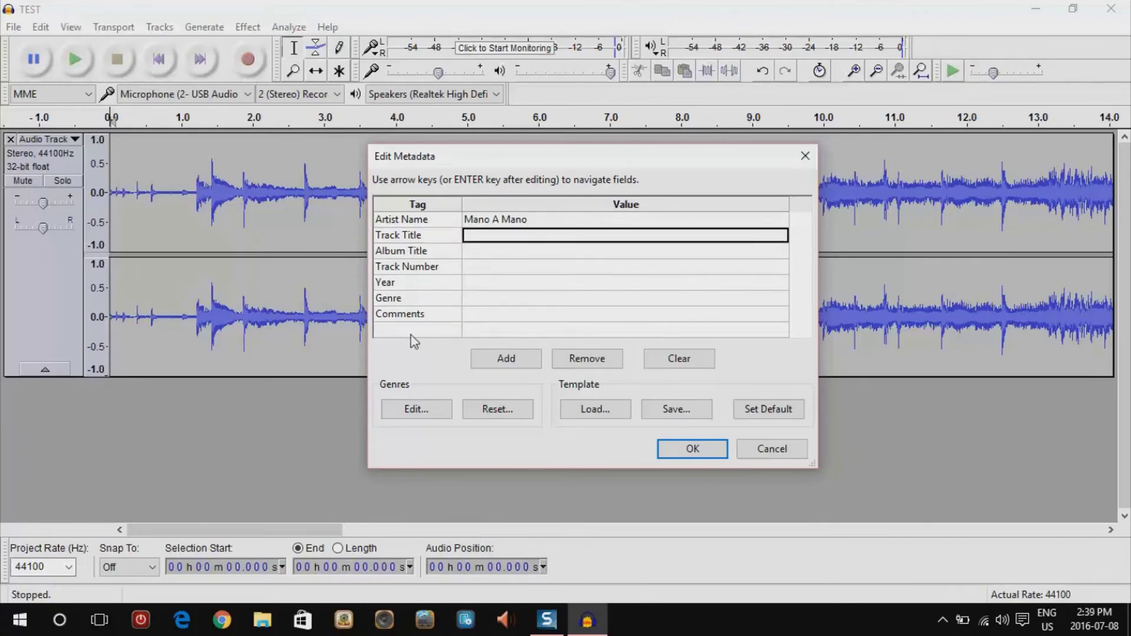
{"action": "type", "text": "Pod"}
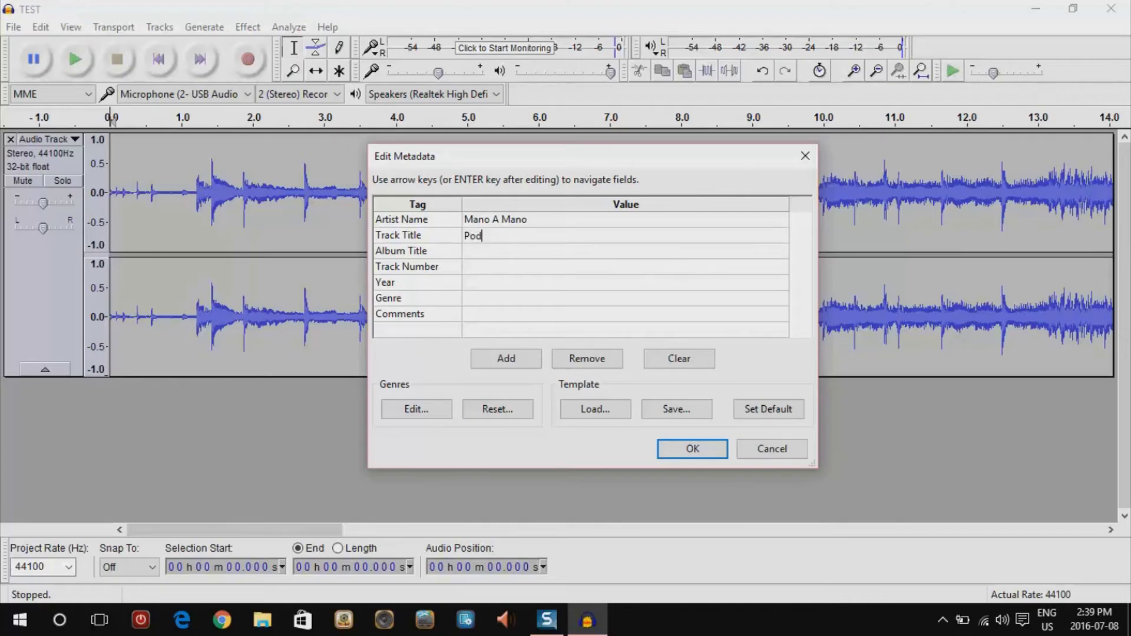
{"action": "type", "text": "g"}
{"action": "key", "text": "Return"}
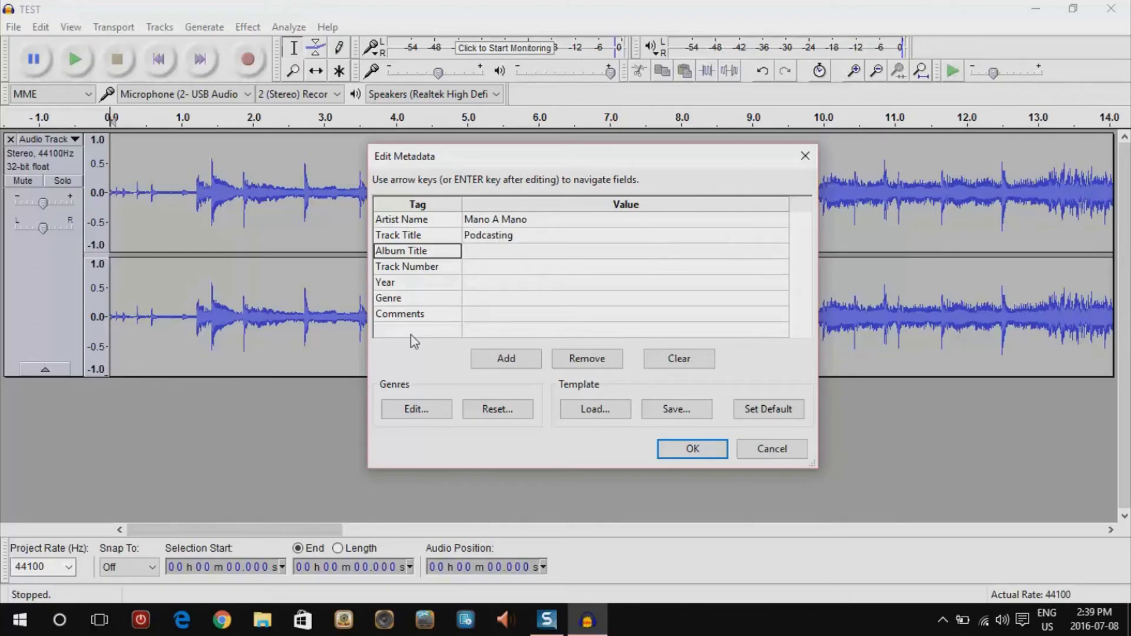
{"action": "key", "text": "Right"}
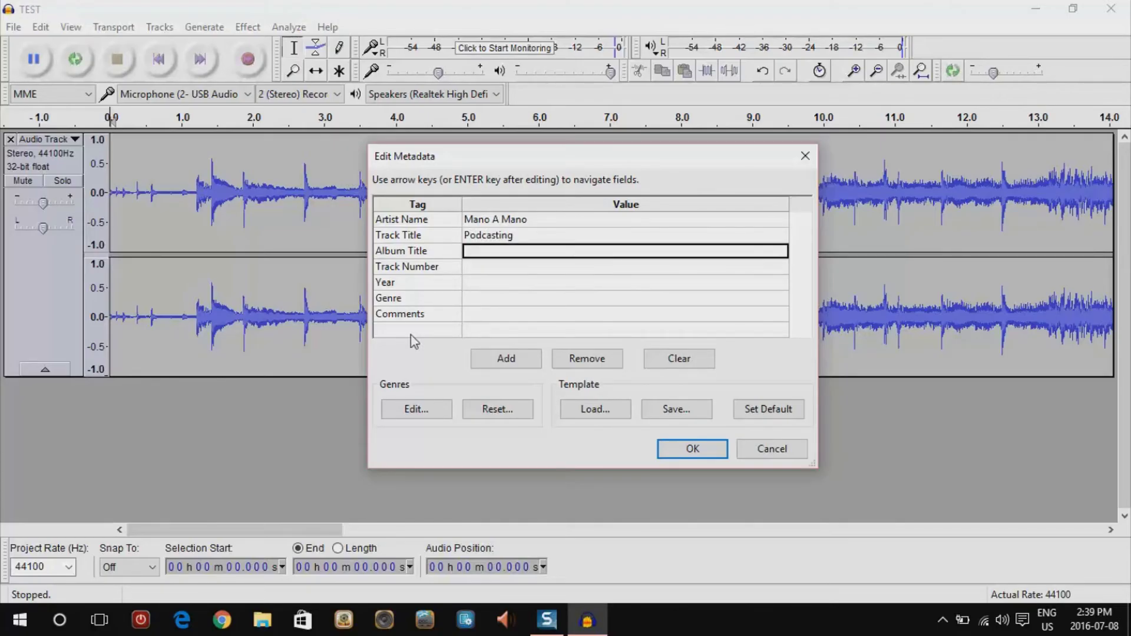
{"action": "type", "text": "How To Video"}
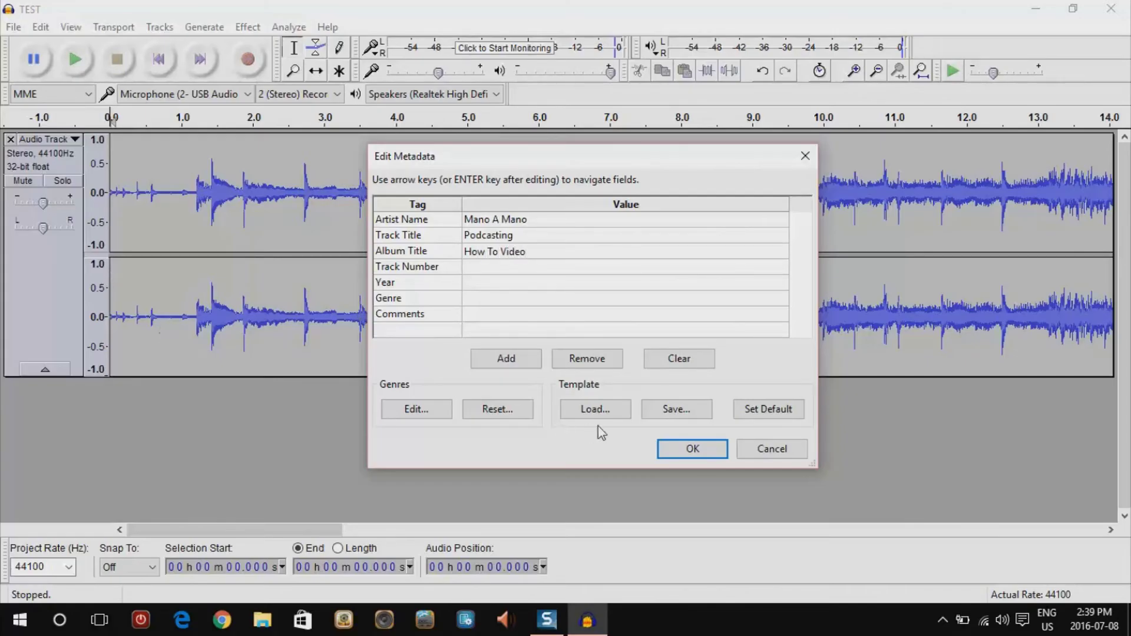
{"action": "left_click", "coordinate": [686, 449]}
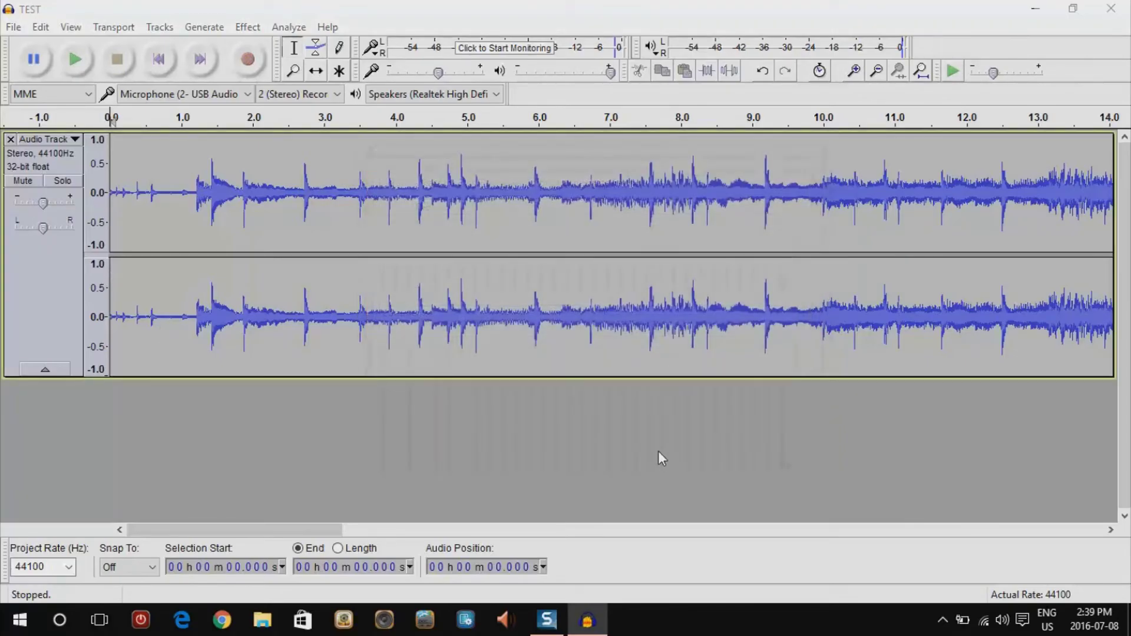
Close Audacity, saving the project changes when prompted.
{"action": "left_click", "coordinate": [1107, 12]}
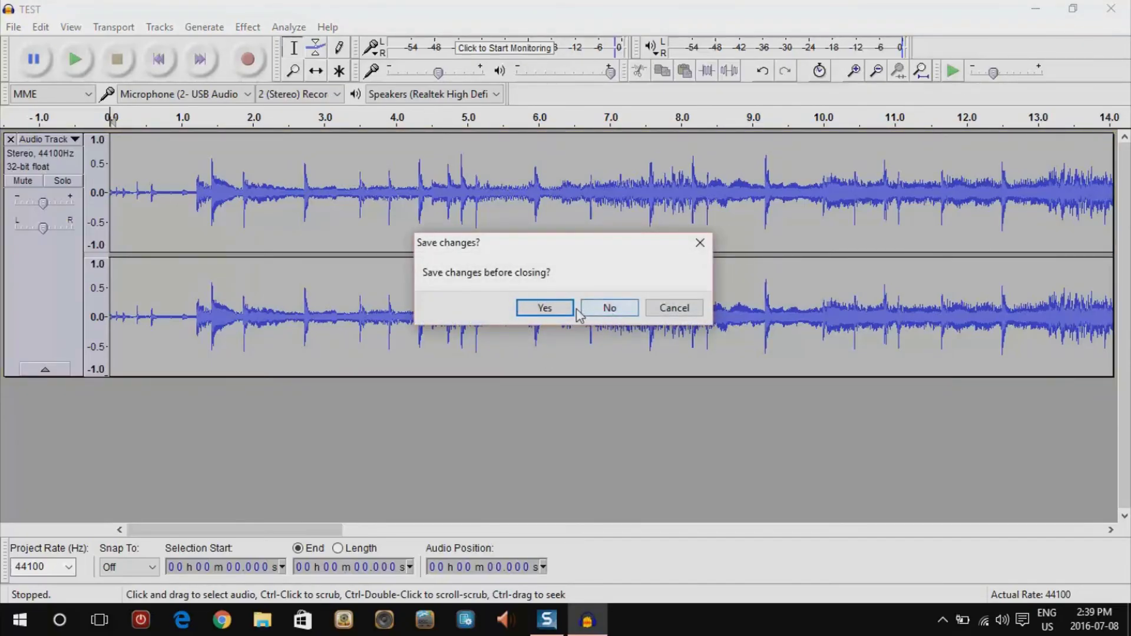
{"action": "left_click", "coordinate": [548, 309]}
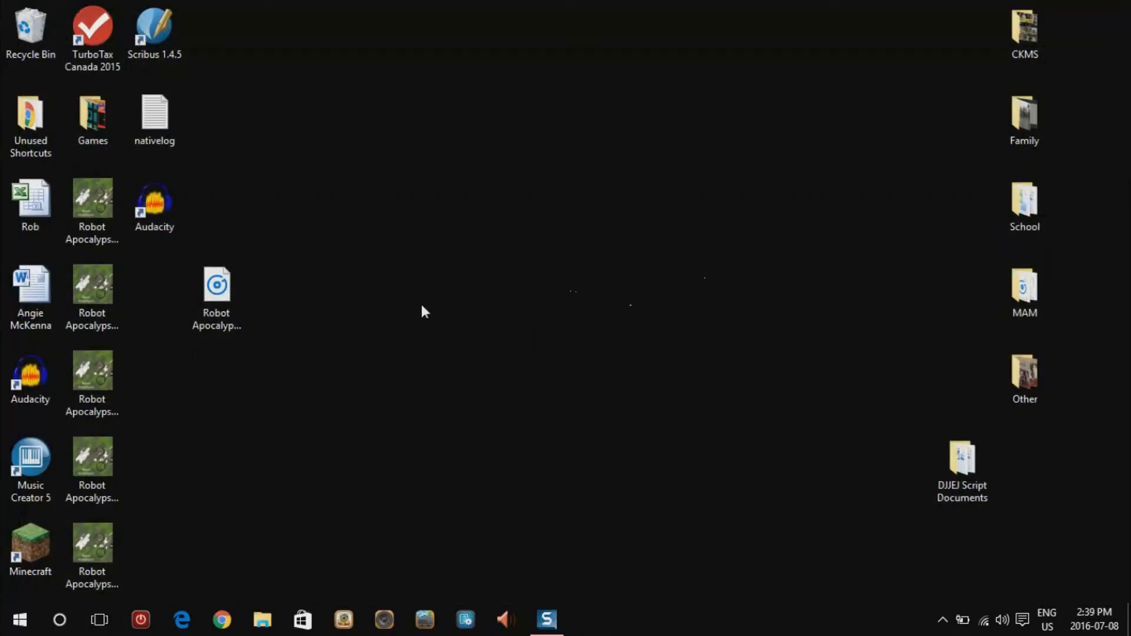